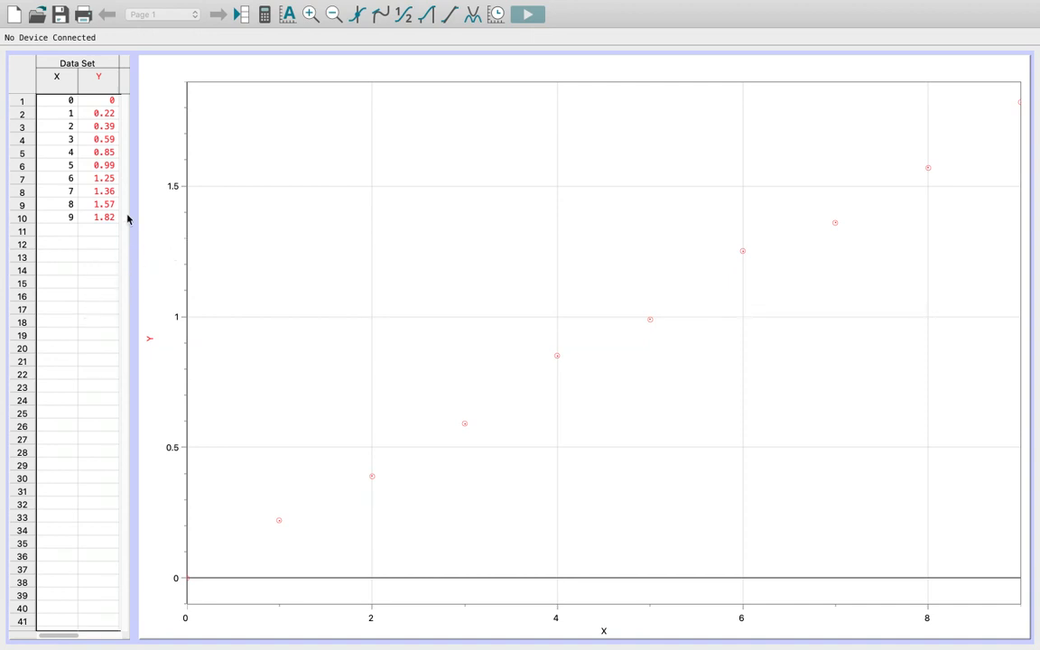
Add a manual linear fit (mx+b) to the plotted data, using the automatically fitted slope and intercept as its starting coefficients.
left_click_drag(63, 99, 104, 219)
left_click(56, 352)
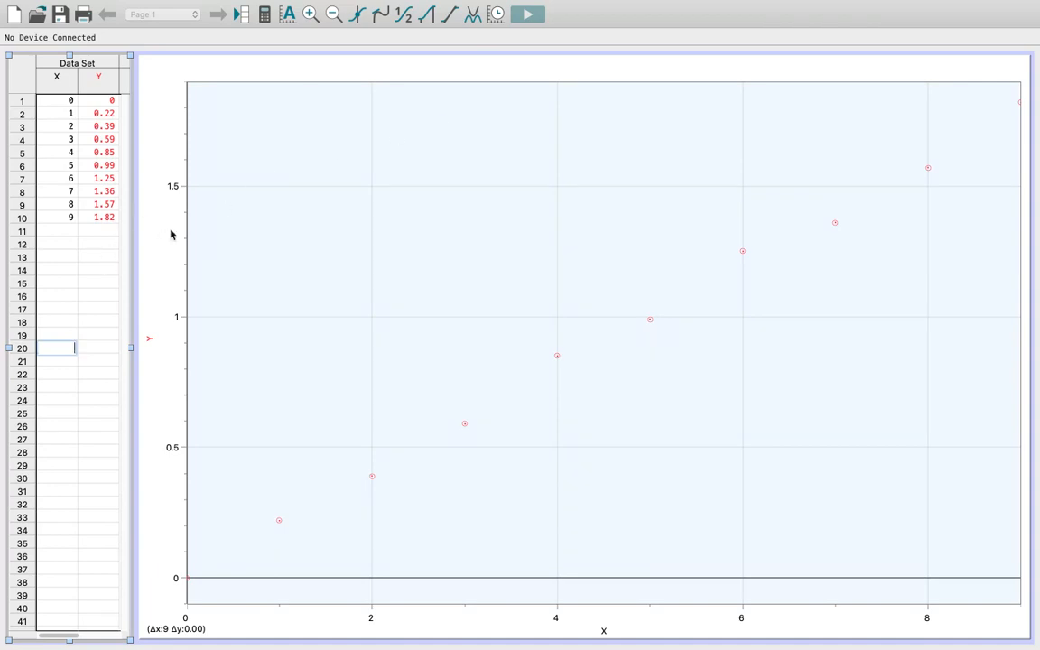
left_click(475, 18)
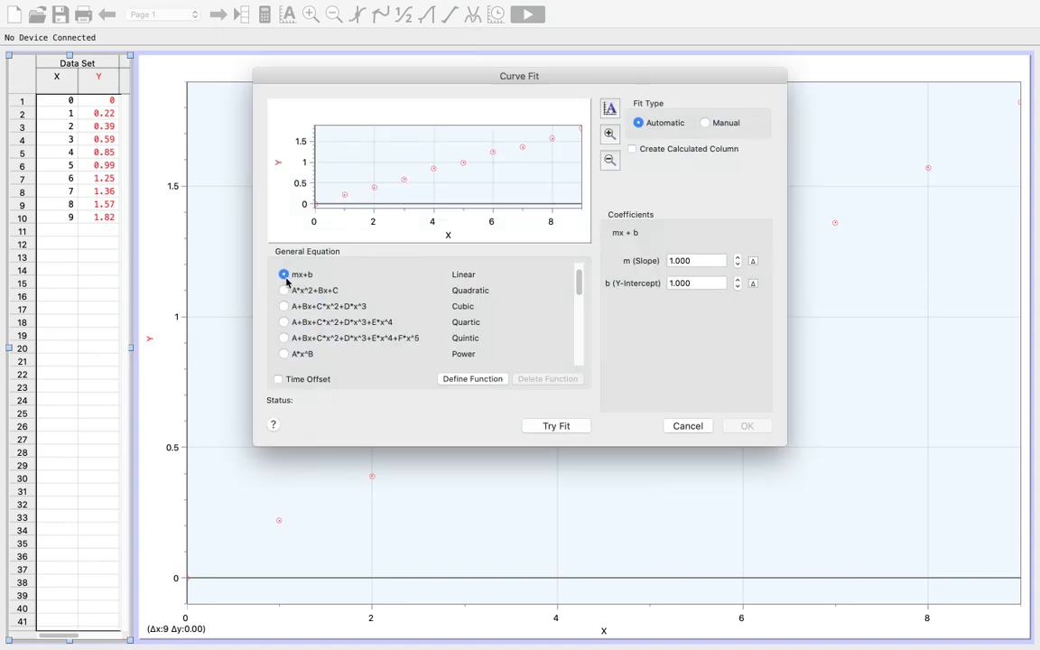
left_click(557, 427)
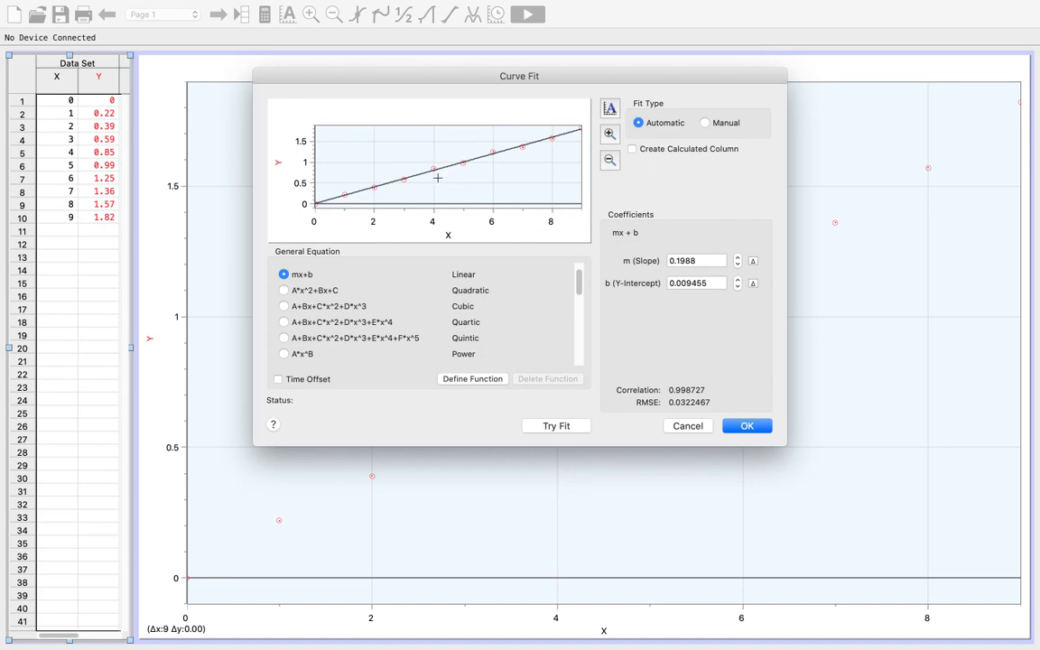
left_click(706, 125)
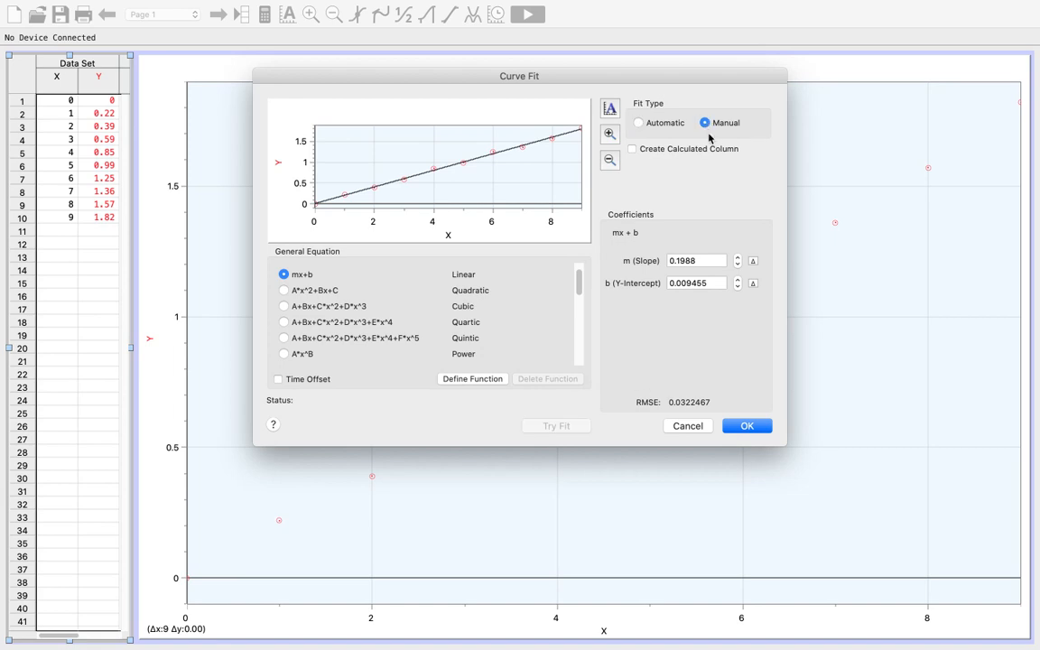
left_click(759, 433)
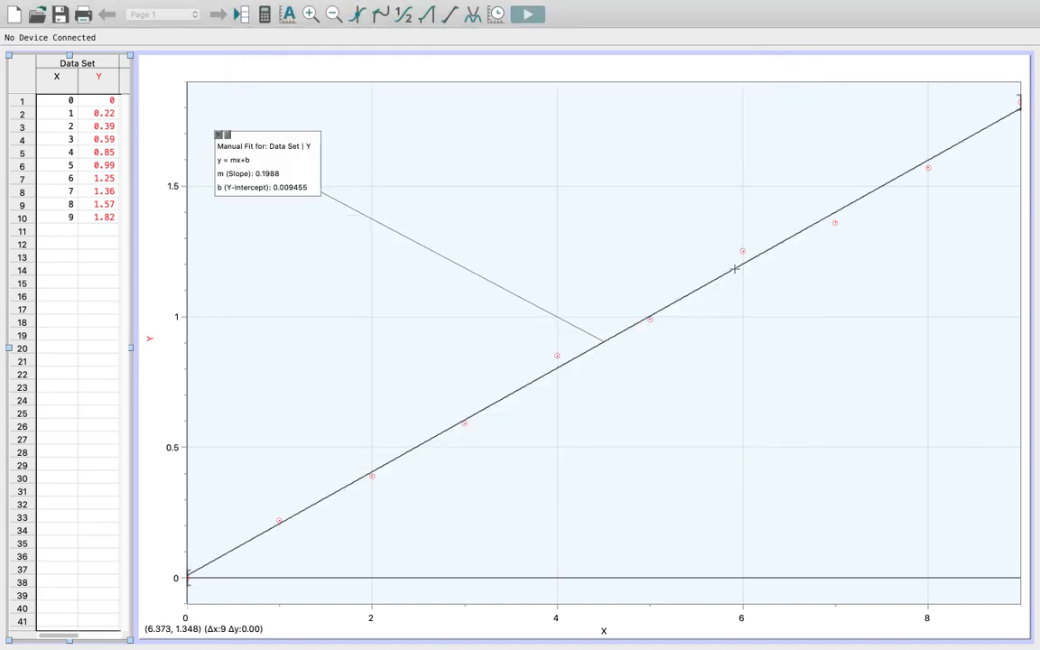
Enable line dragging for the manual fit and adjust the line on the graph to a slope of about 0.198.
double_click(262, 168)
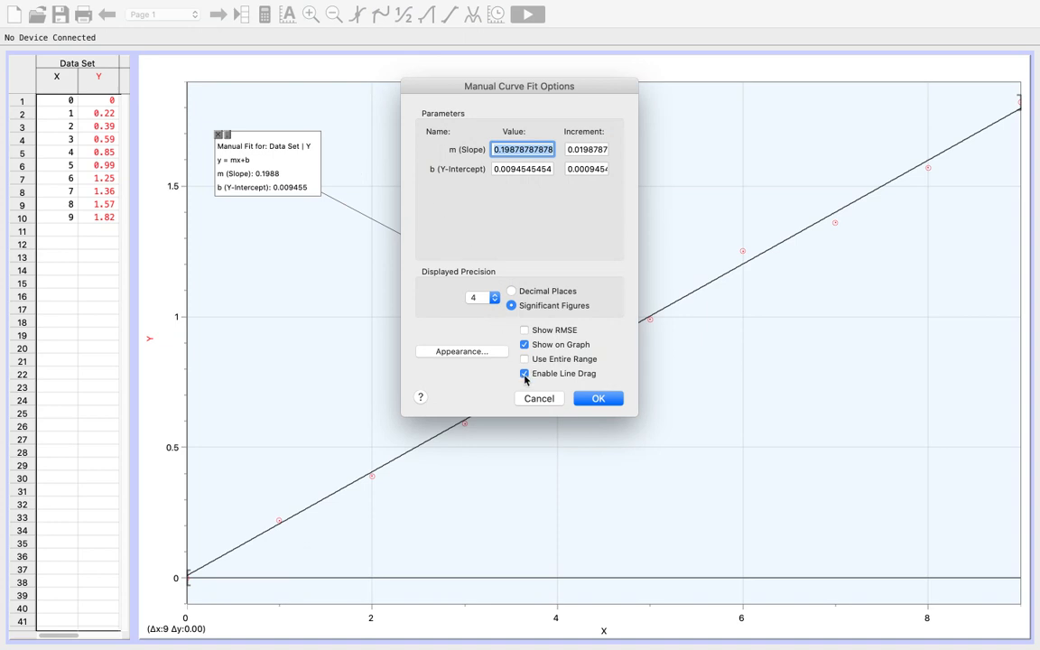
left_click(591, 397)
mouse_move(901, 174)
left_mouse_down()
mouse_move(880, 143)
mouse_move(906, 167)
left_mouse_up()
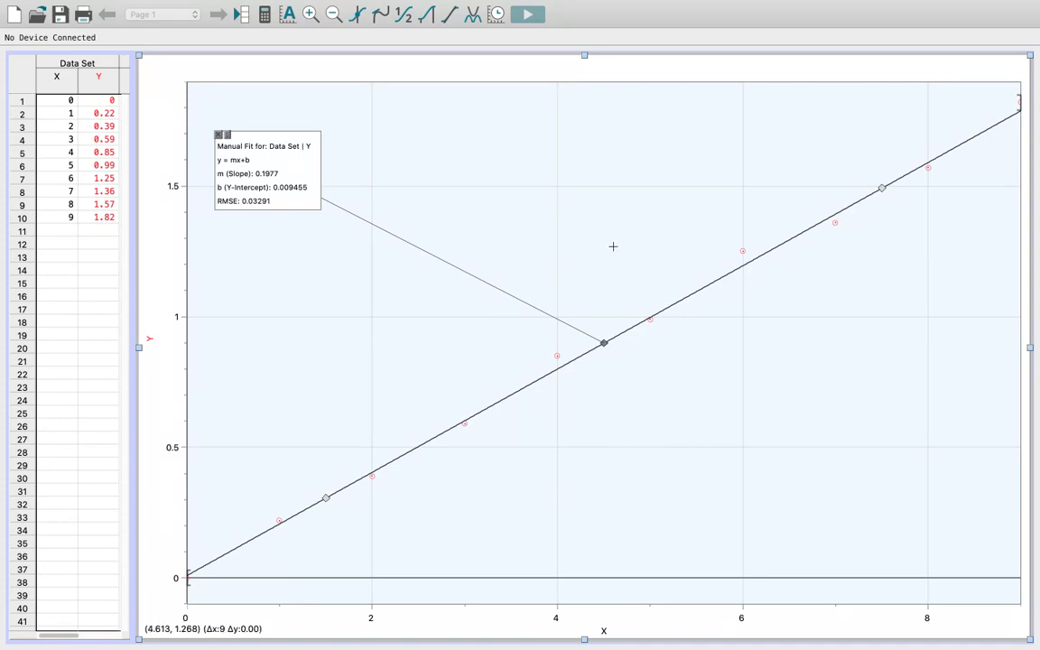
left_click(60, 360)
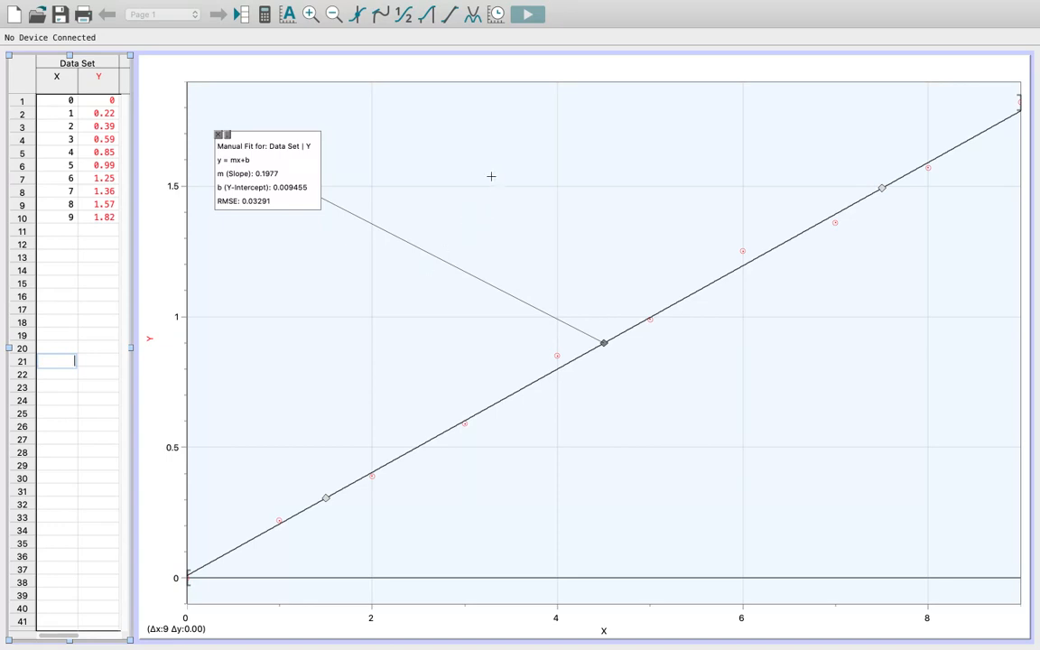
Give the Y column error bars using a fixed-value error constant of 0.07.
right_click(492, 176)
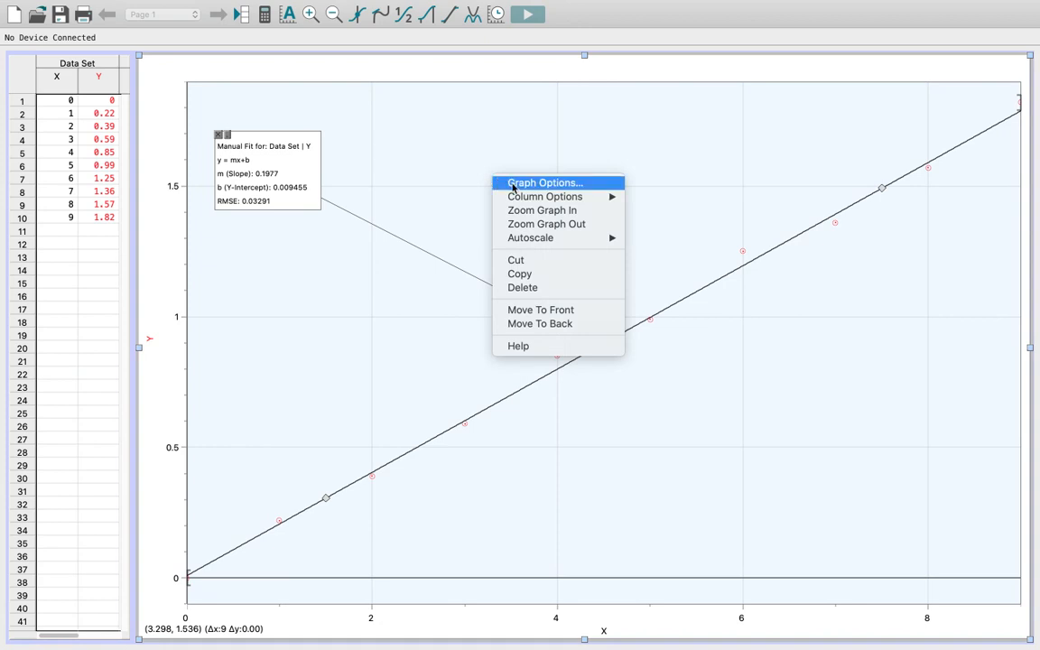
mouse_move(556, 201)
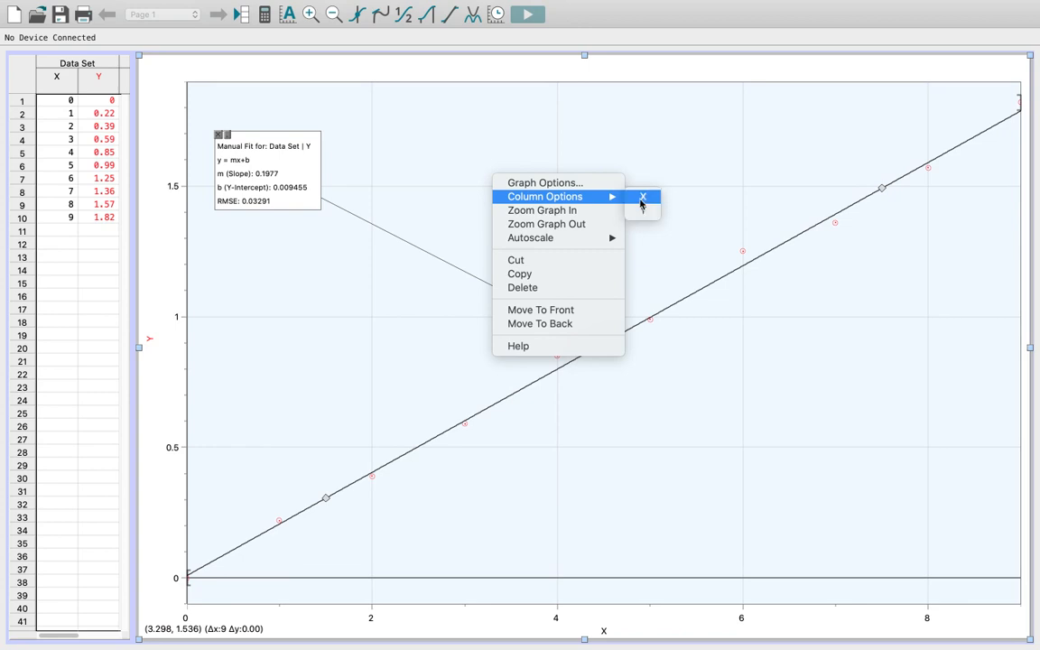
left_click(643, 212)
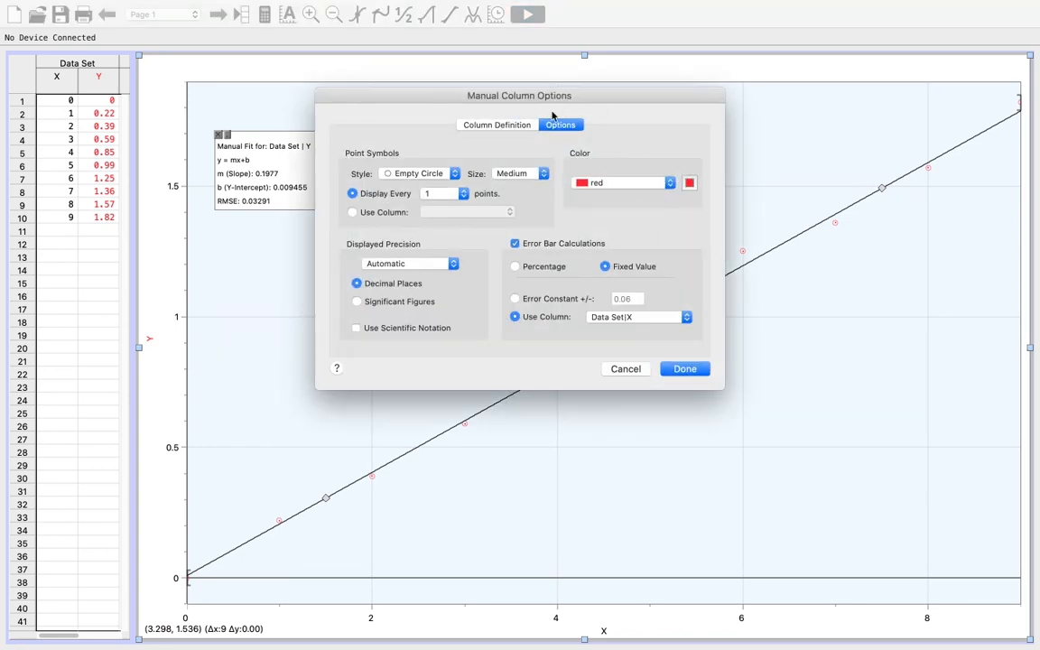
left_click(517, 245)
left_click(516, 245)
left_click(516, 245)
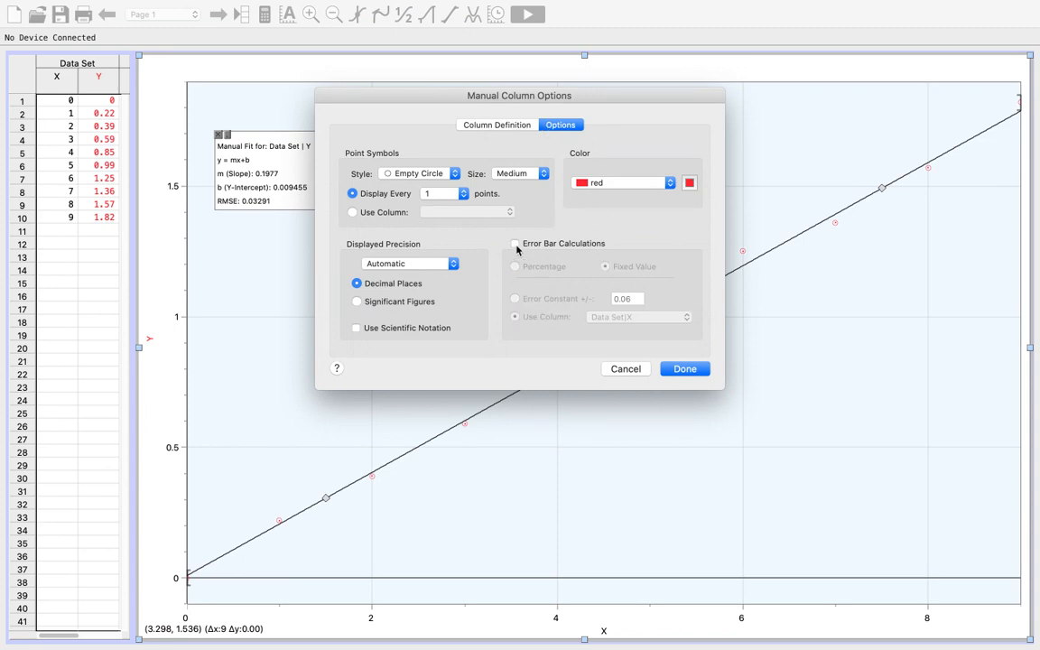
left_click(516, 245)
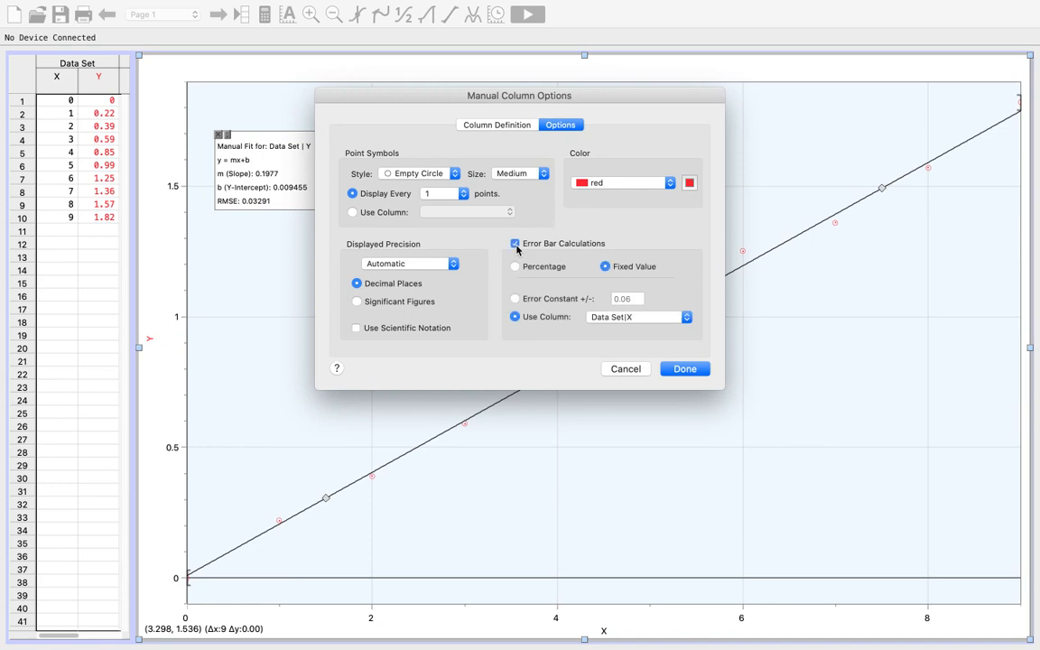
left_click(515, 299)
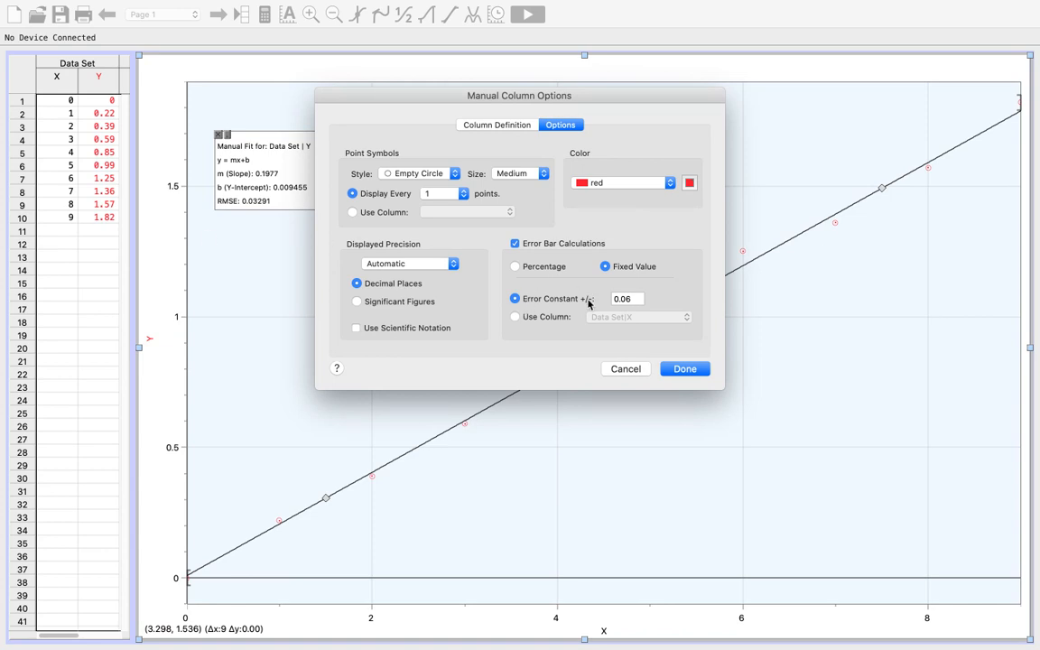
left_click(633, 299)
key("Return")
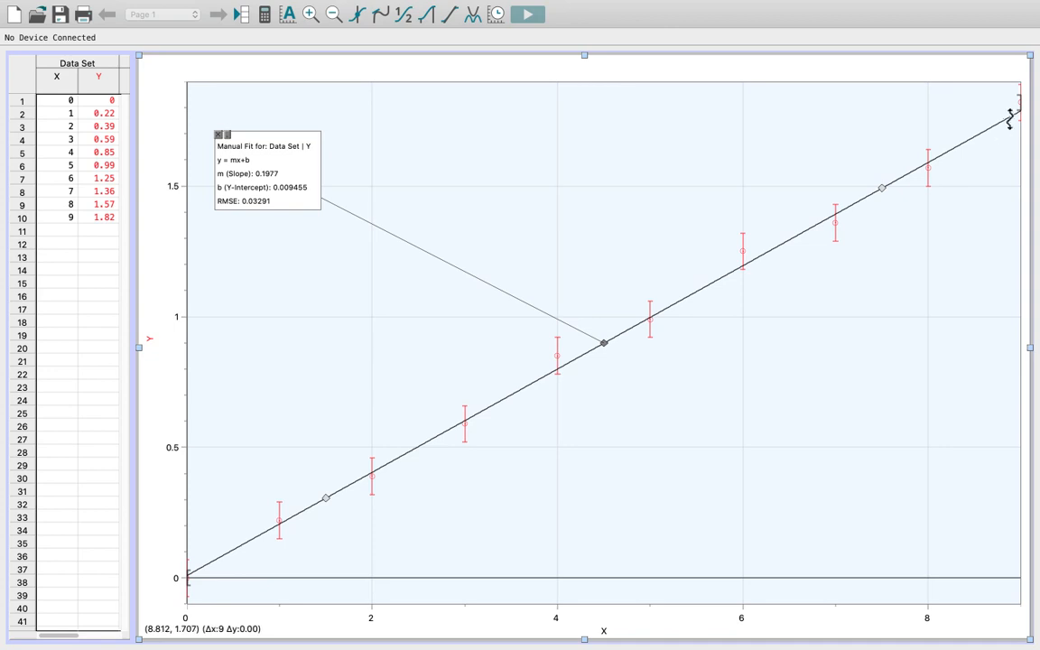
Steepen the manual fit line through the error bars to a slope of about 0.2125 and an intercept of about -0.064.
left_click_drag(882, 189, 876, 177)
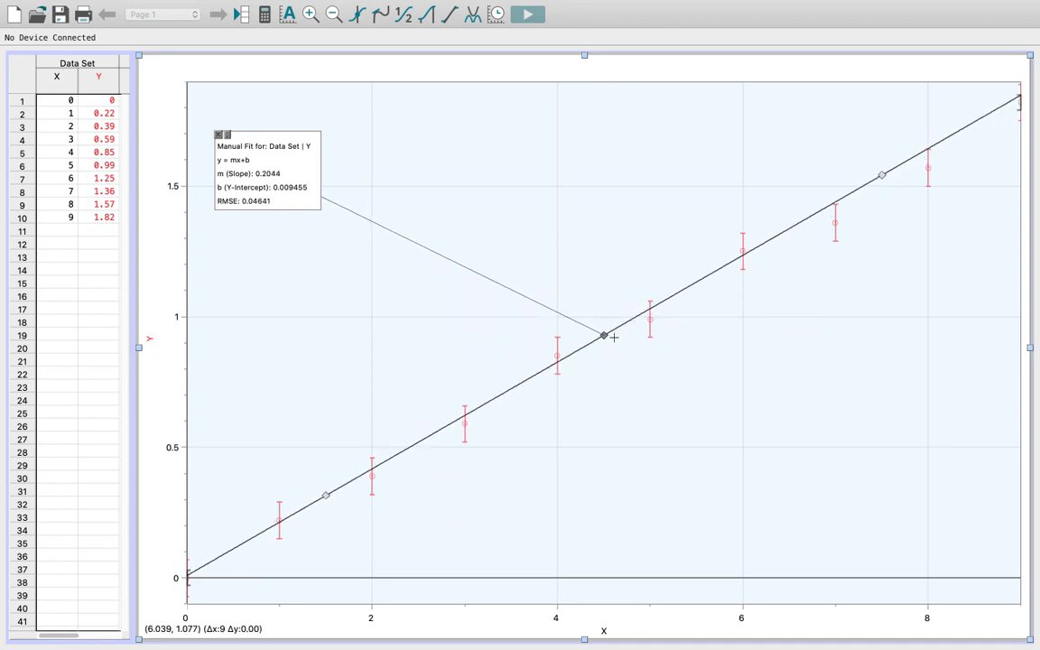
left_click_drag(326, 496, 326, 511)
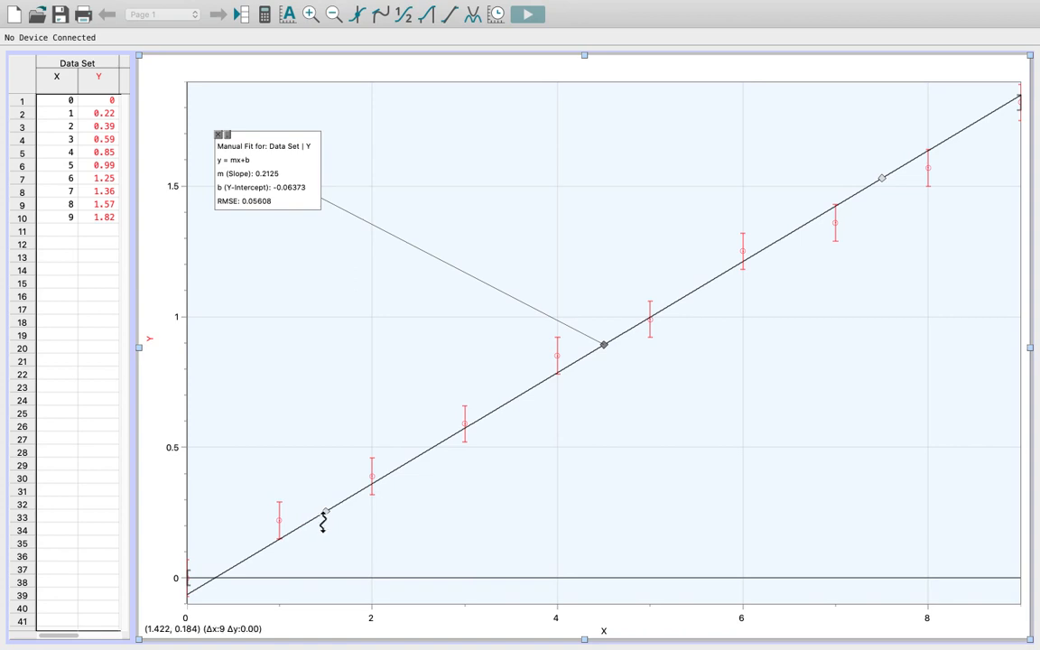
Add a second manual linear fit (mx+b), starting from the automatically fitted coefficients.
left_click(474, 16)
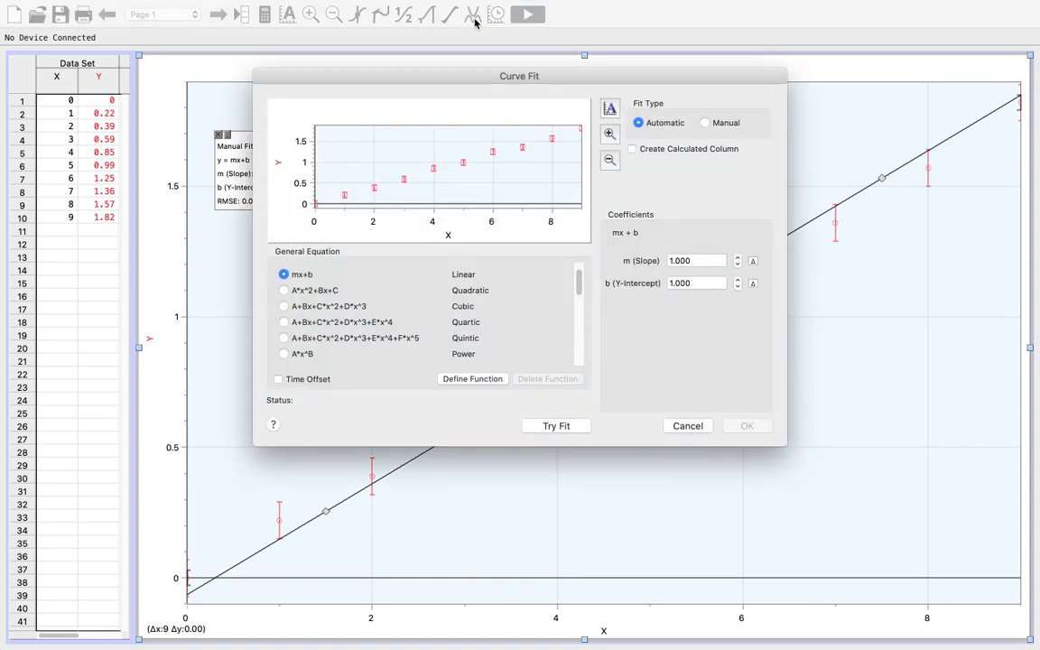
left_click(705, 124)
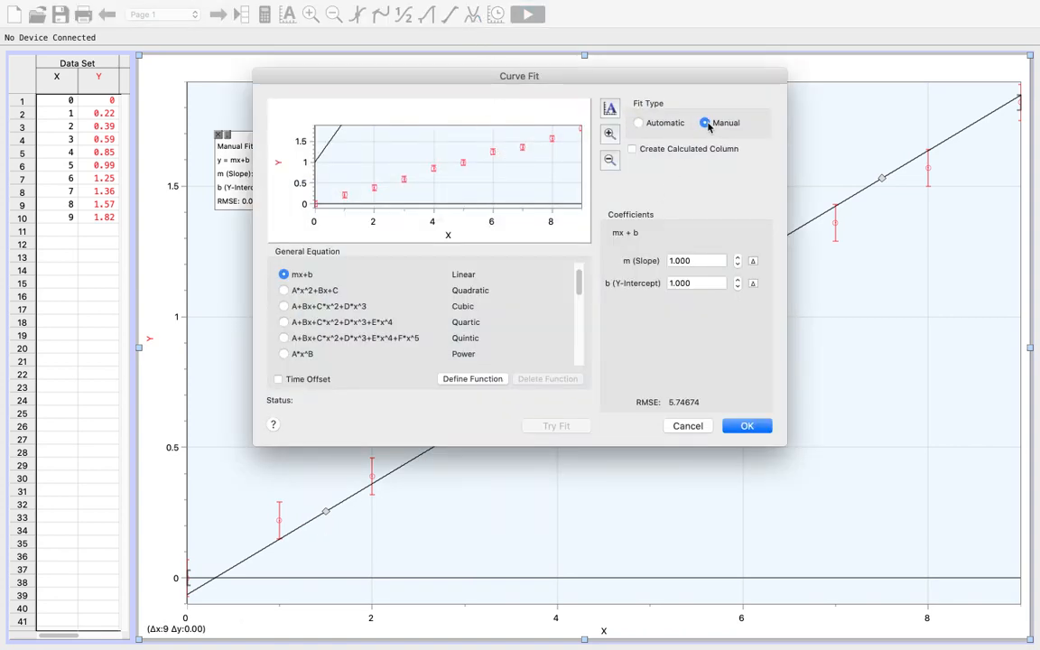
left_click(649, 127)
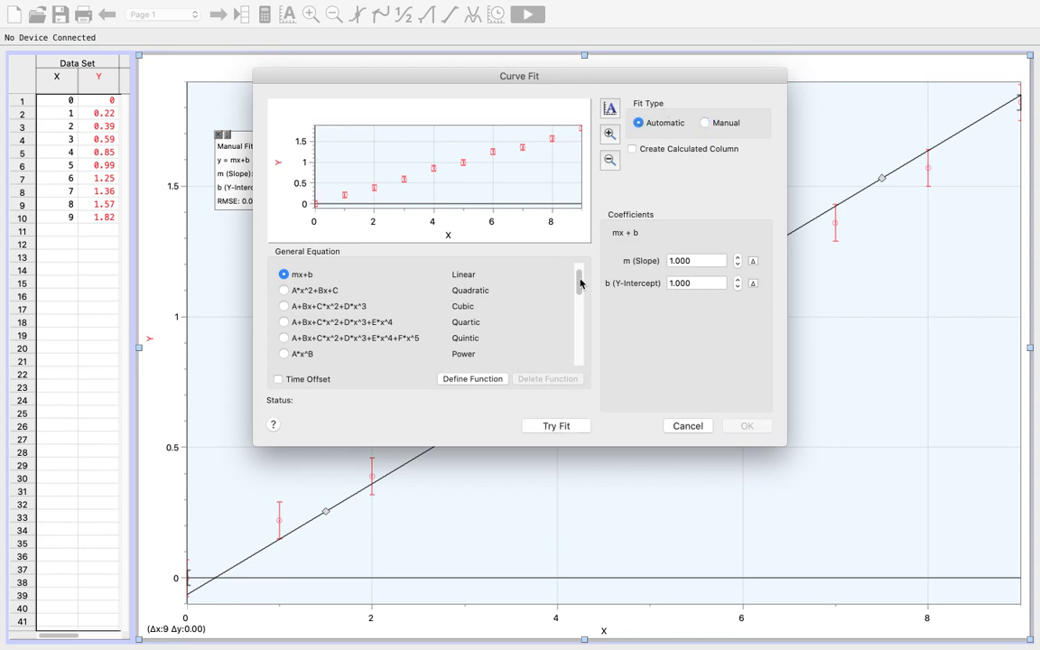
left_click(558, 426)
left_click(704, 124)
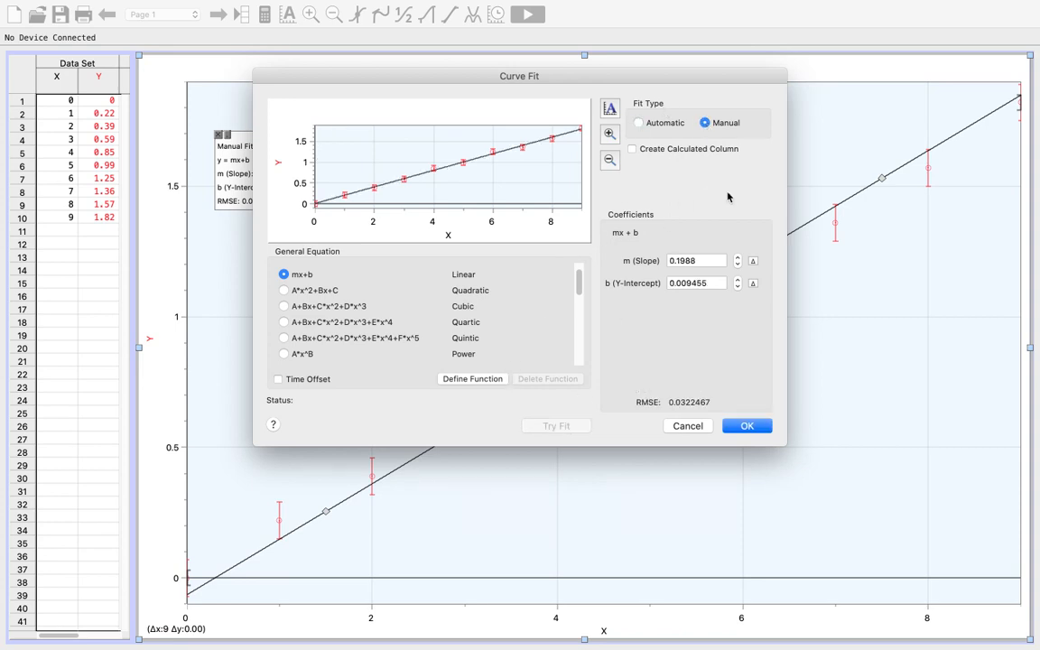
left_click(759, 428)
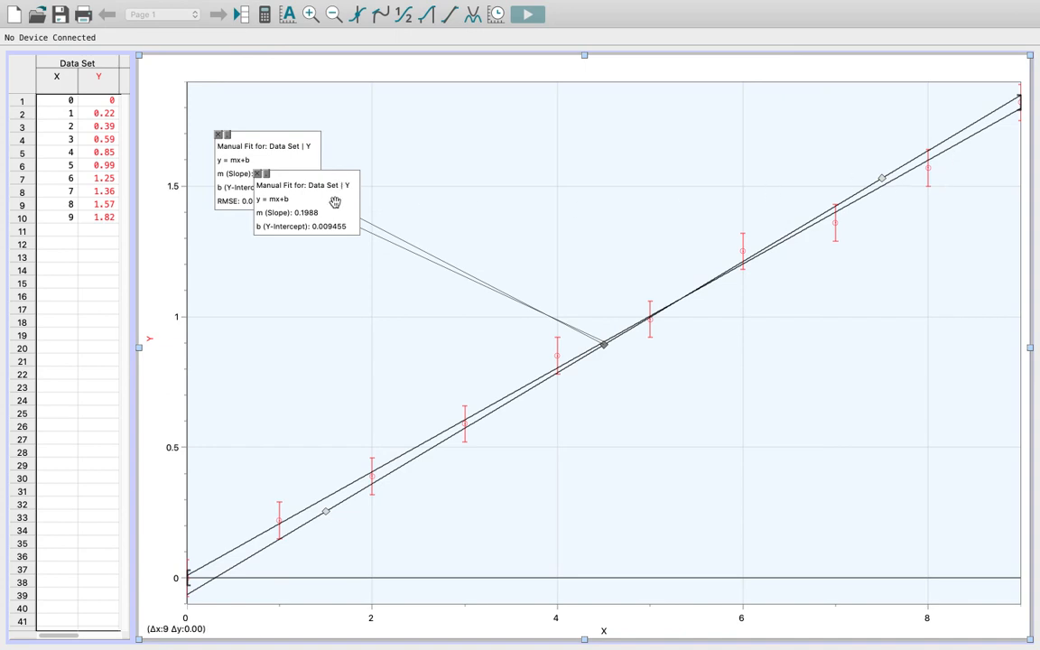
Enable line dragging for the second manual fit.
double_click(316, 212)
left_click(524, 374)
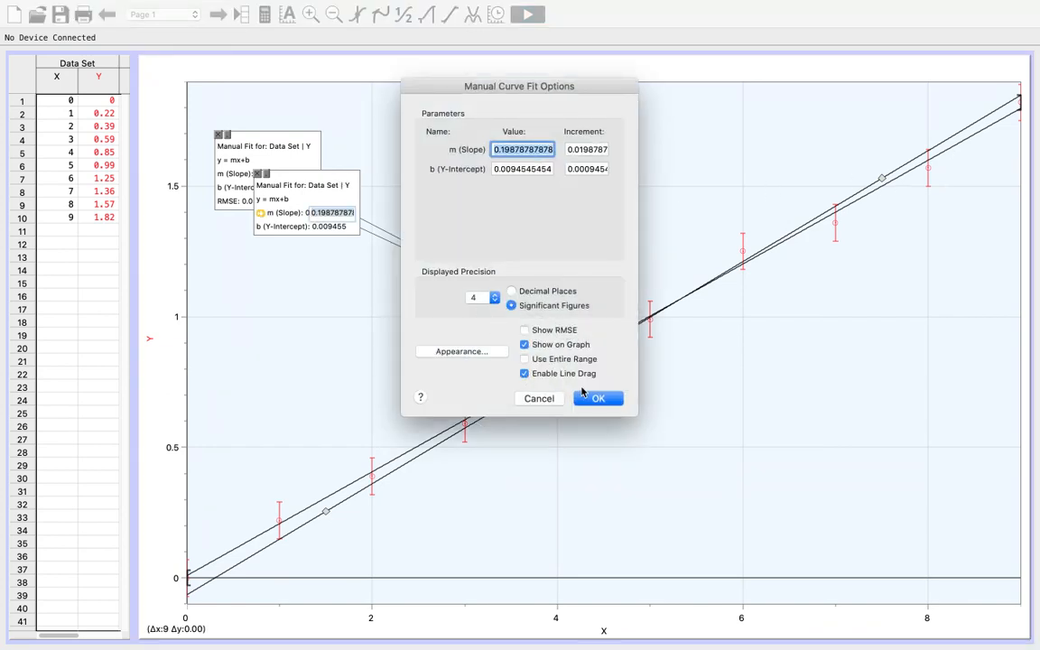
left_click(598, 398)
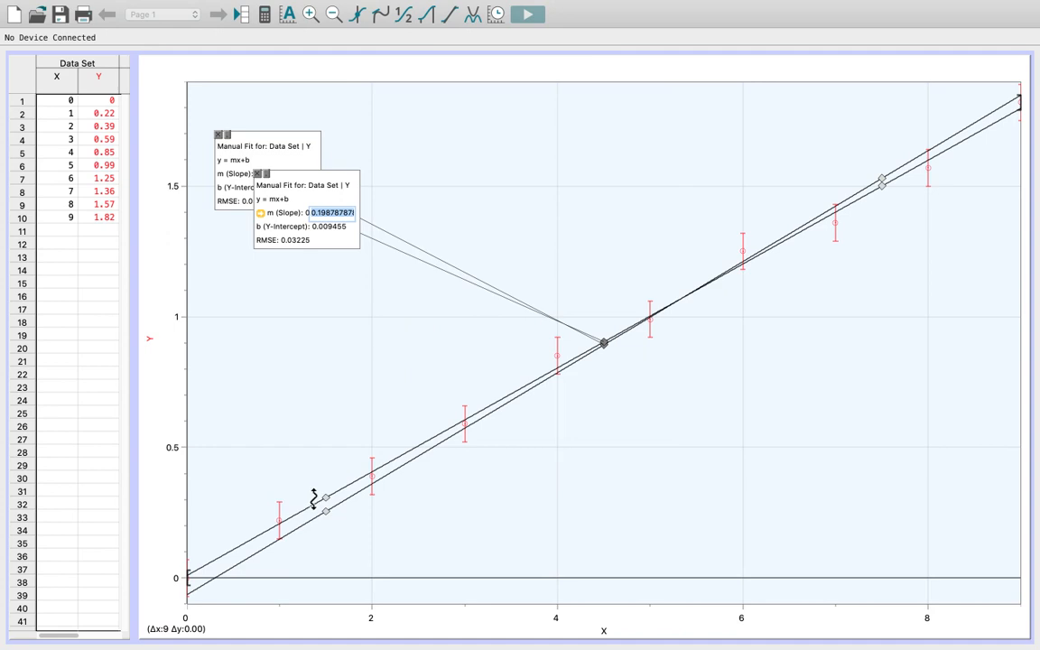
Adjust the two fit lines to slopes of about 0.212 and 0.185, and place the second fit's label below the first one.
left_click_drag(328, 516, 344, 497)
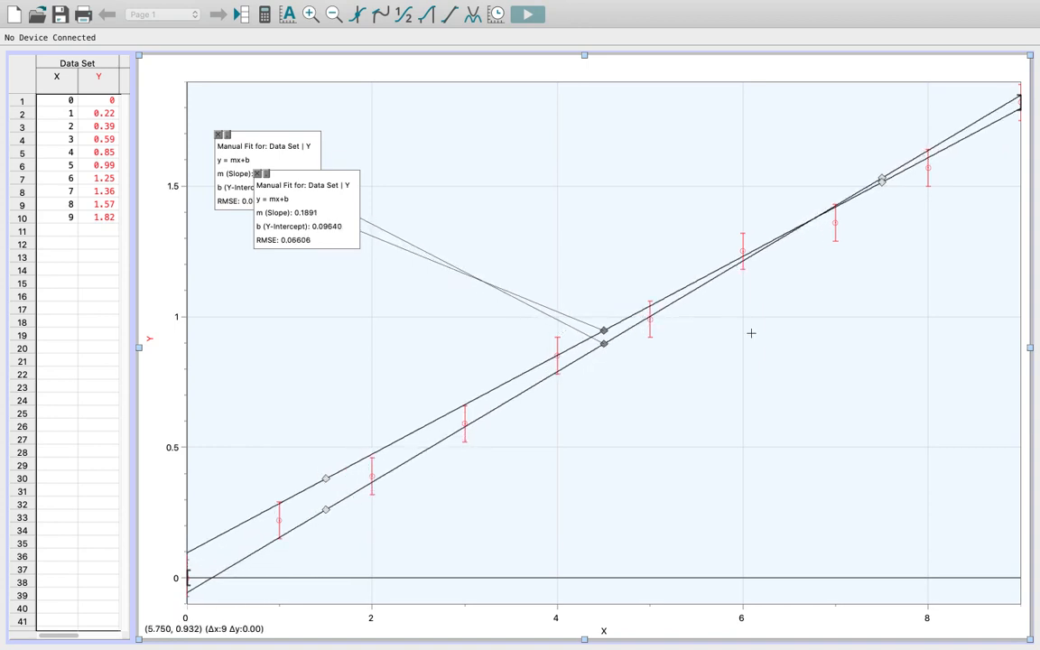
left_click_drag(885, 179, 891, 294)
mouse_move(885, 183)
left_mouse_down()
mouse_move(891, 195)
mouse_move(892, 183)
left_mouse_up()
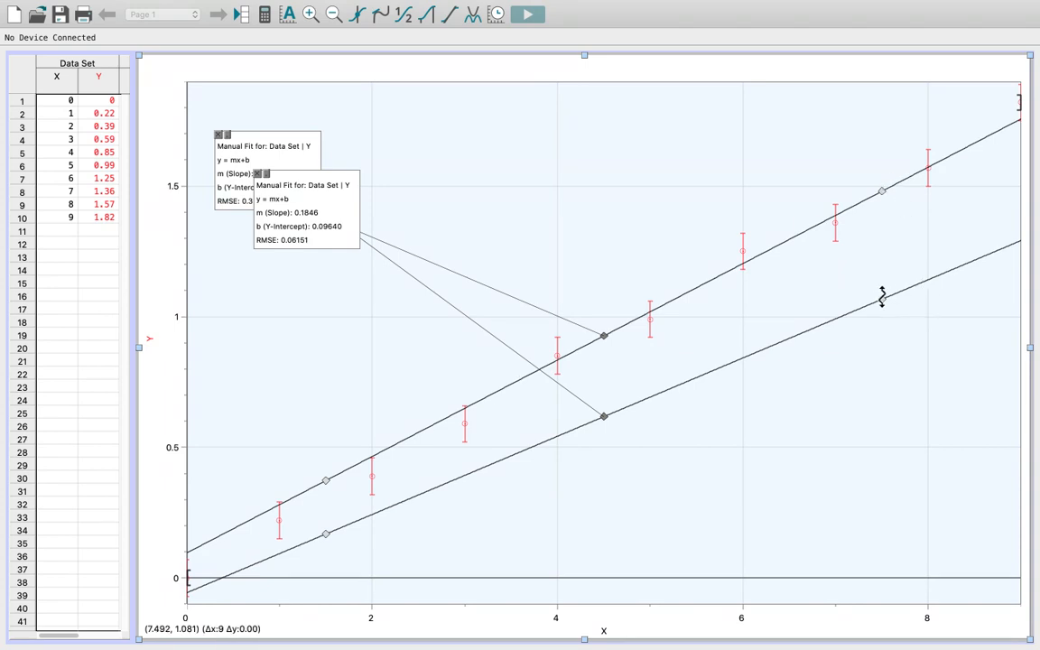
left_click_drag(883, 298, 841, 200)
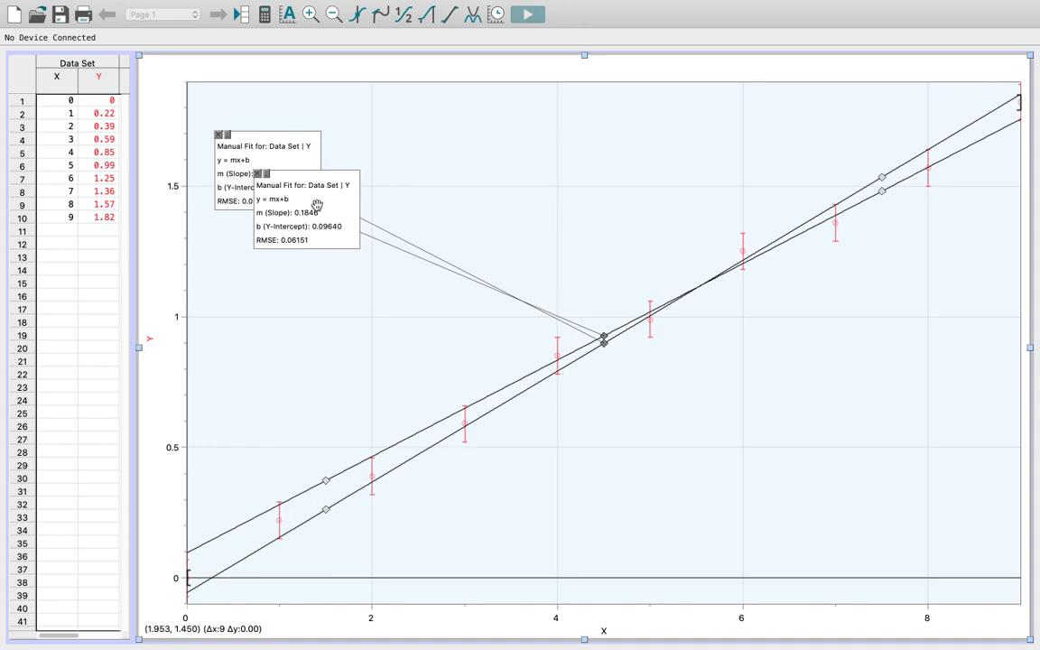
mouse_move(296, 219)
left_click_drag(295, 218, 258, 274)
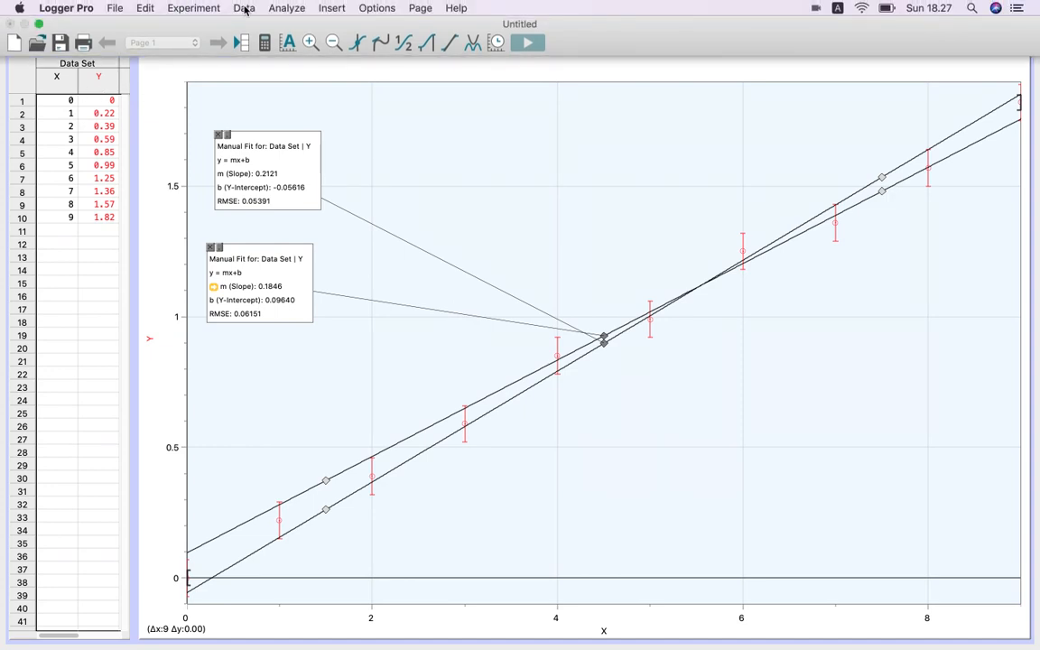
Create a new data set and enter 0, 0.05, 0.06, 0.05, 0.04, 0.02, 0.04, 0.01, 0.06 and 0.04 in its X column.
left_click(245, 9)
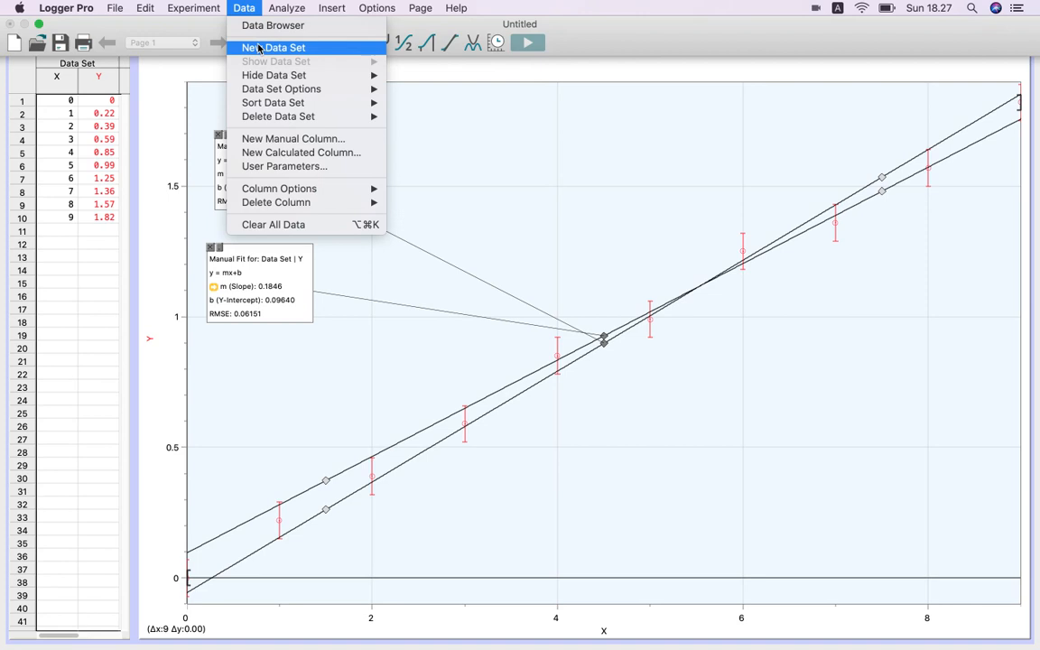
left_click(262, 47)
left_click(97, 102)
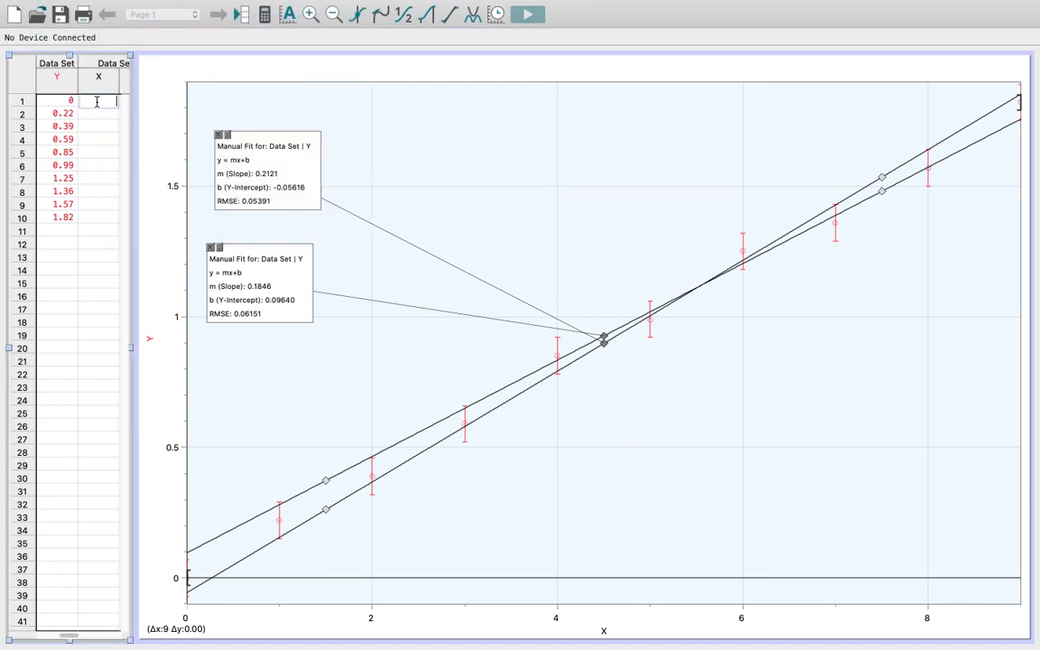
type("0 0.05 0.06 0.05 0.04 0.02 0.04 0.01 0.06 0.04")
left_click(100, 258)
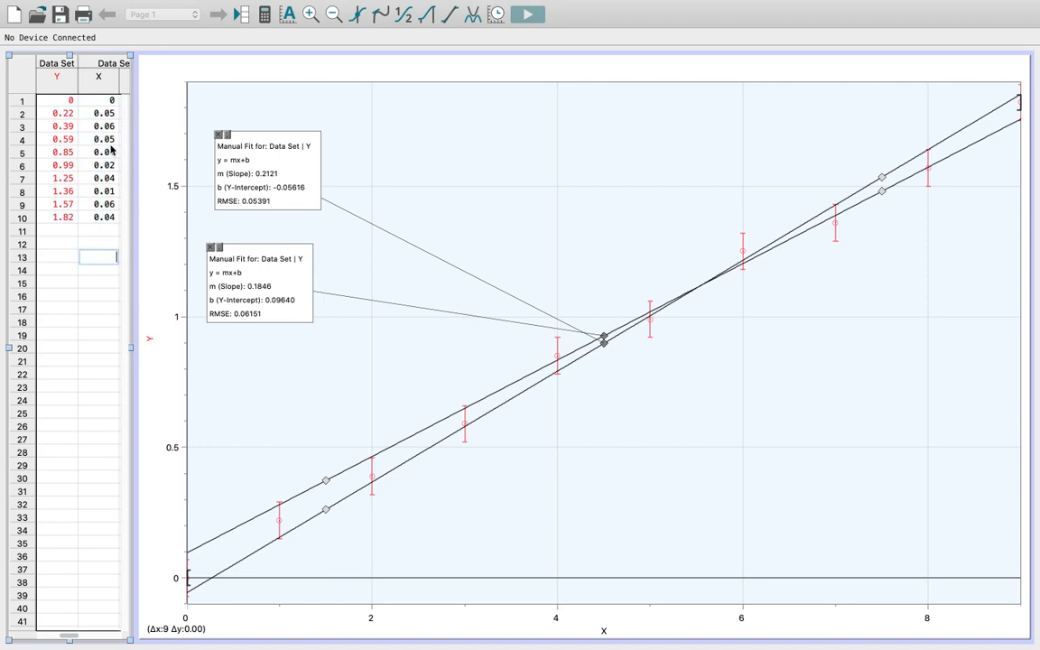
left_click(101, 102)
left_click(100, 244)
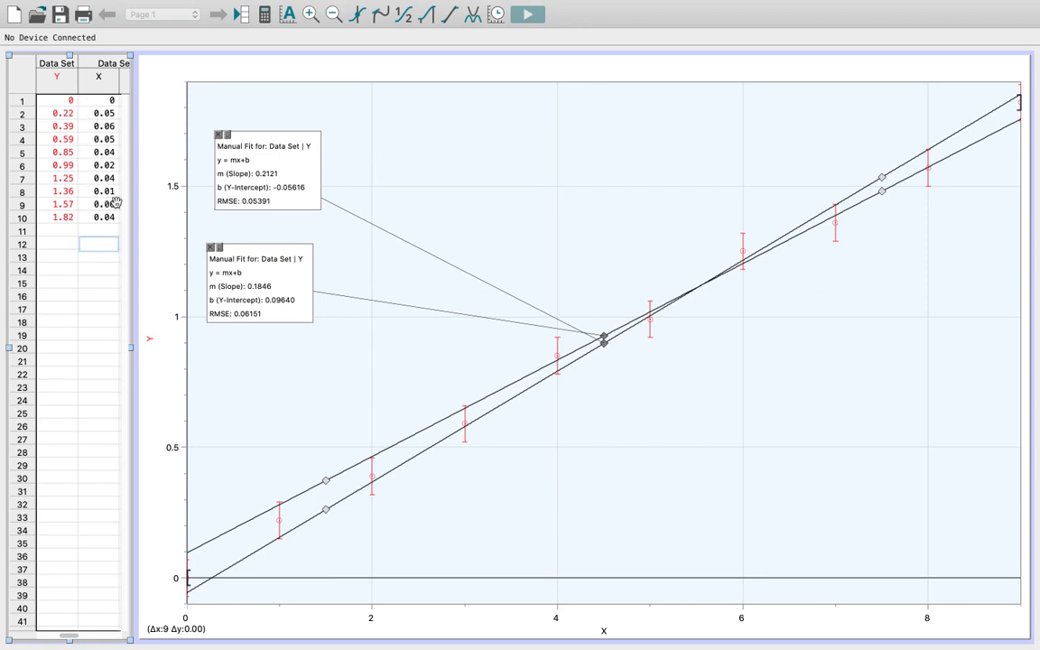
Base the Y column's error bars on the Data Set 3|X column instead of a constant.
right_click(415, 172)
mouse_move(437, 189)
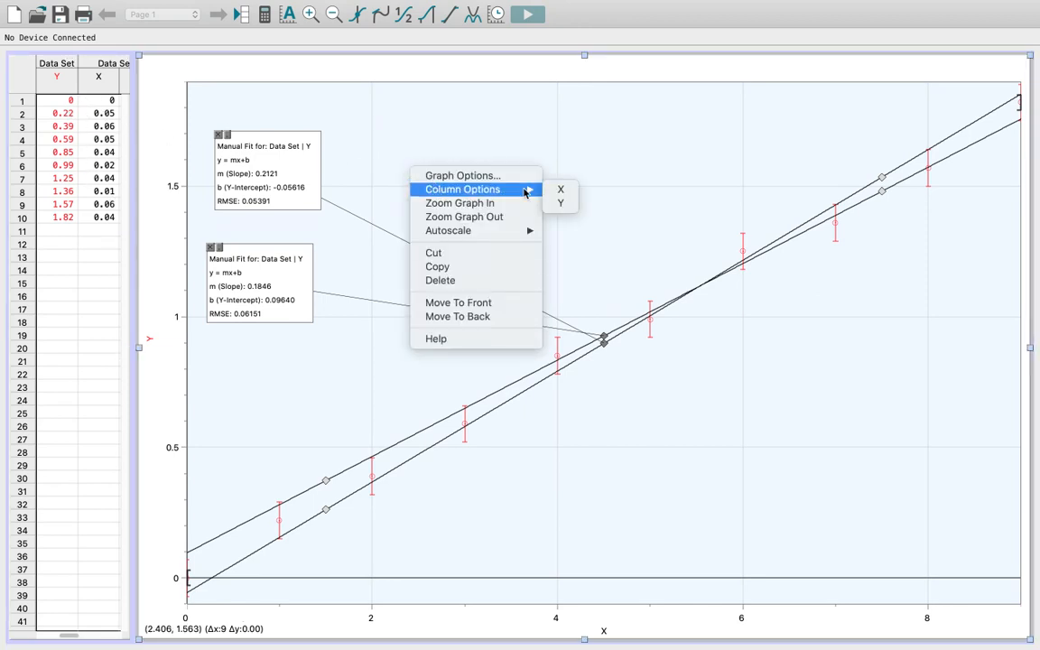
left_click(559, 202)
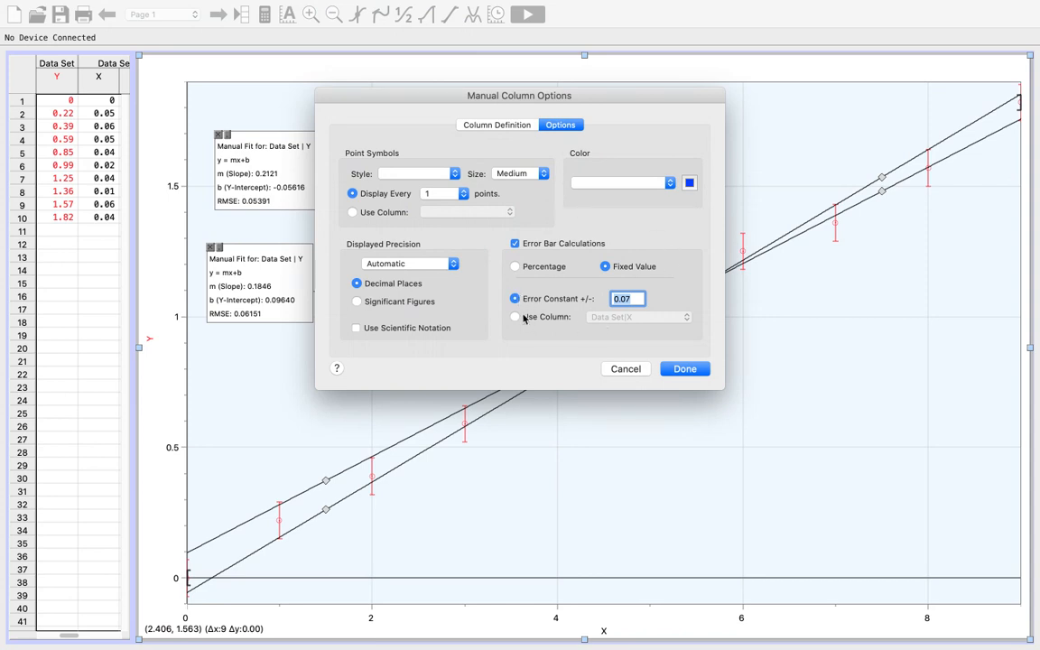
left_click(516, 318)
left_click(607, 317)
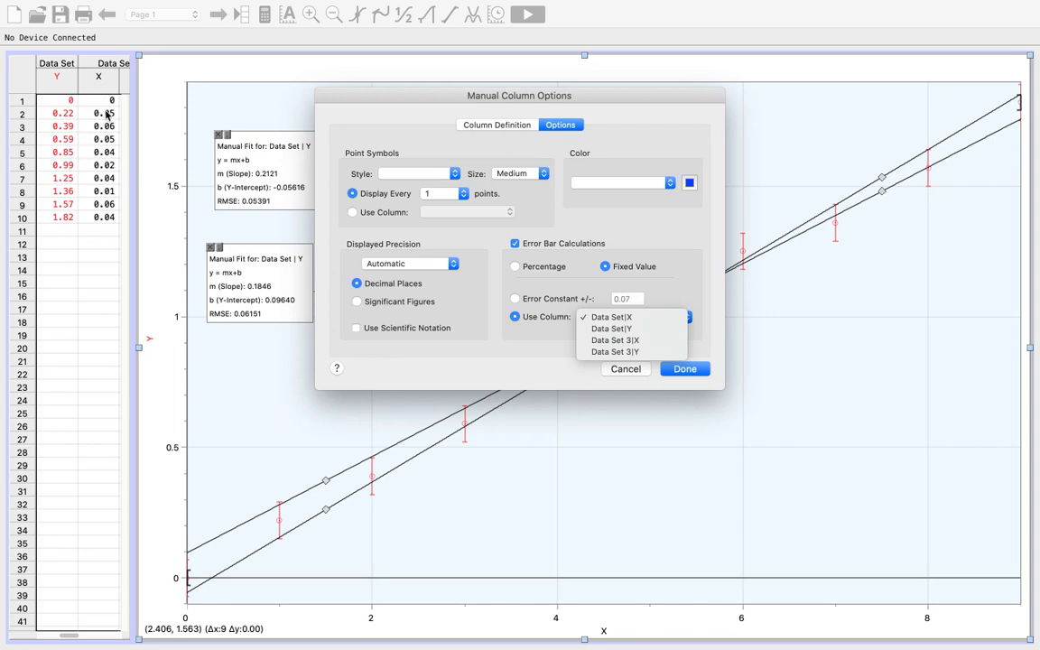
left_click(613, 340)
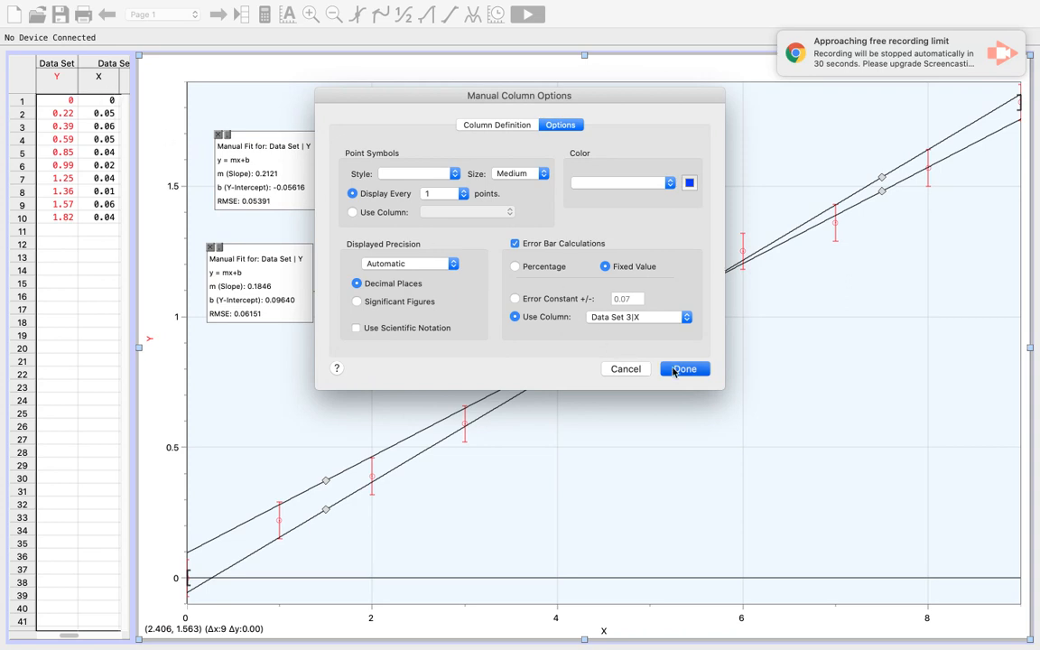
left_click(683, 368)
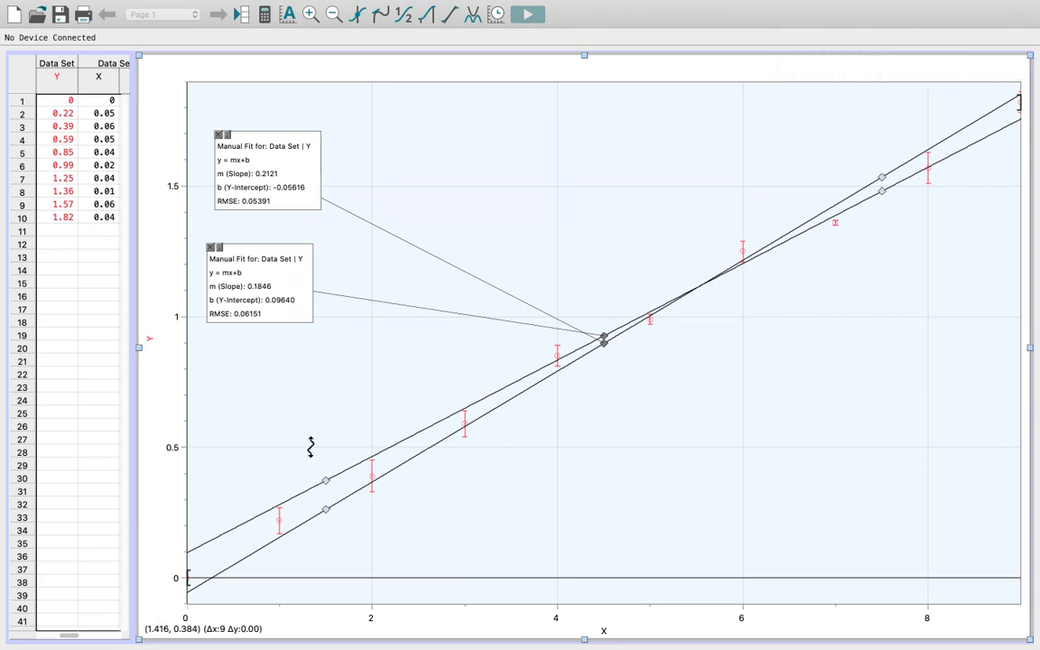
Remove the shallower manual fit and adjust the remaining line to a slope of about 0.191 and an intercept of about 0.021.
left_click(210, 248)
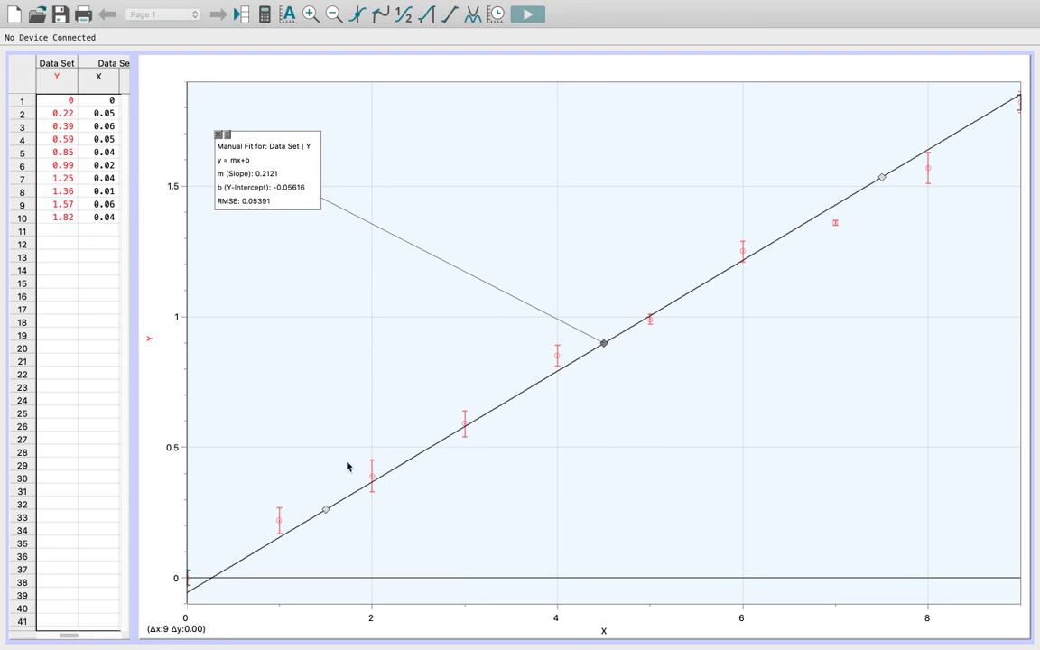
left_click_drag(326, 508, 325, 482)
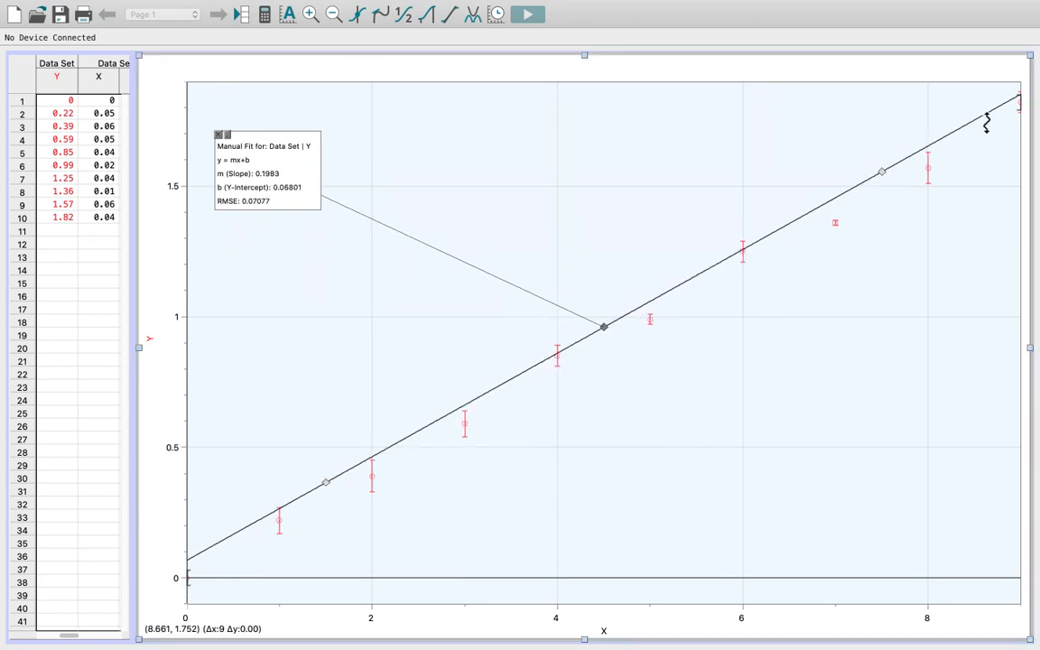
left_click_drag(883, 168, 897, 187)
left_click_drag(327, 488, 326, 497)
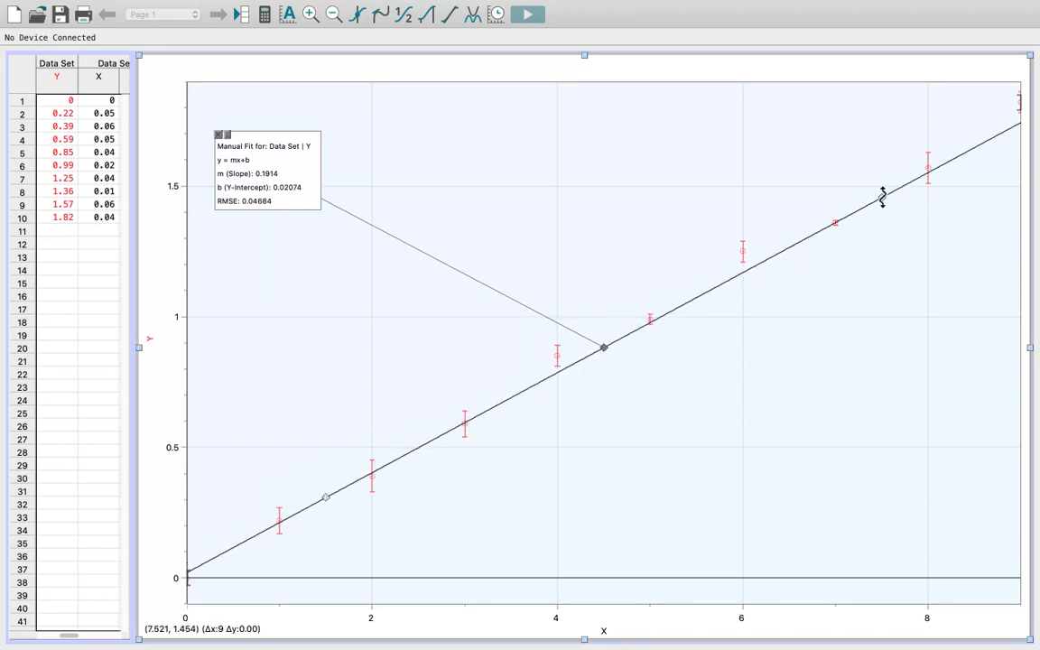